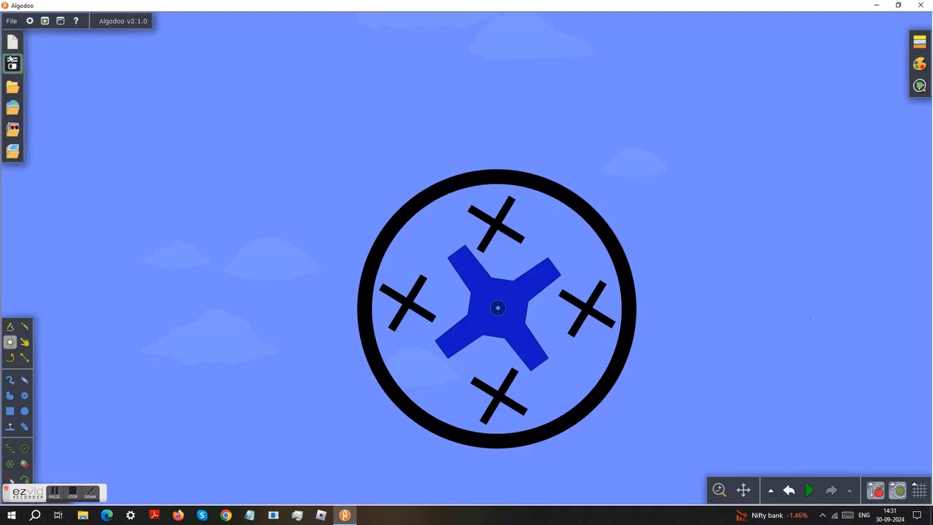
- Create a new scene with the Default palette and erase its green ground plane
click(11, 40)
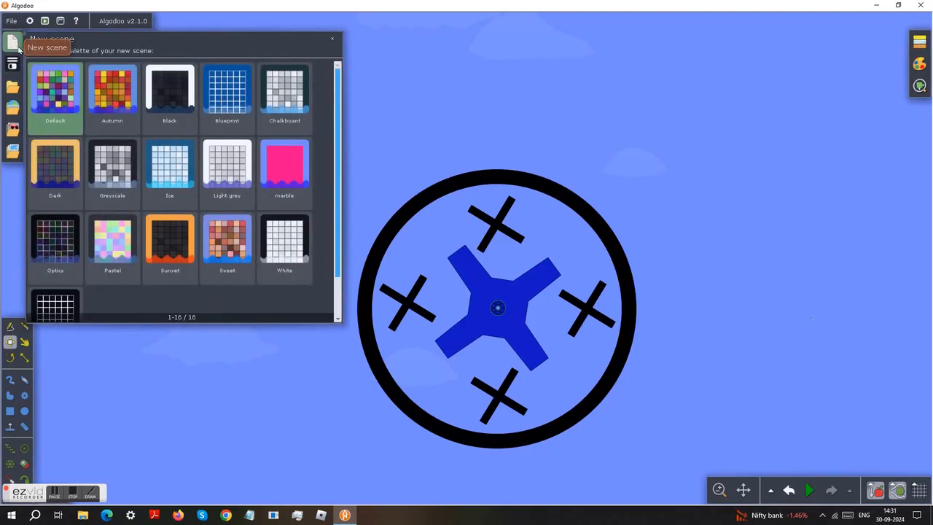
click(64, 106)
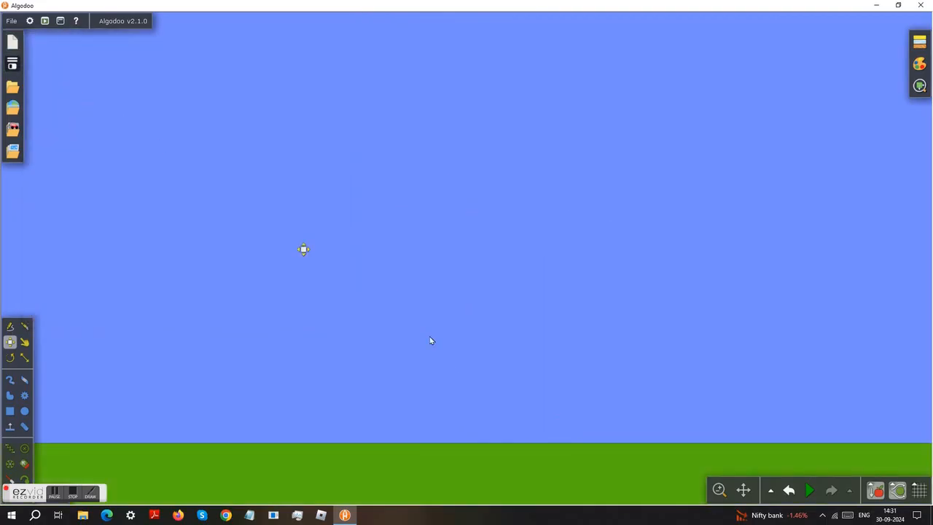
right_click(577, 472)
click(580, 381)
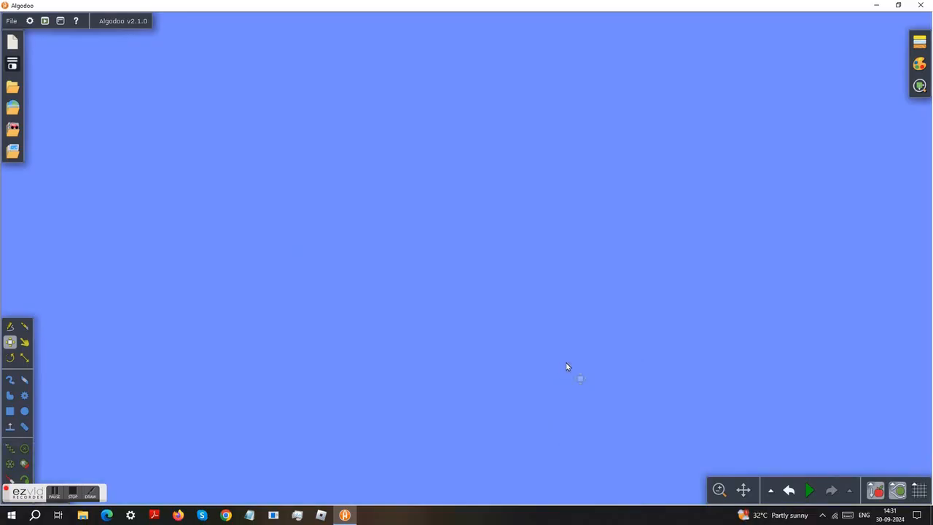
- Turn on the grid and draw a horizontal box seven small grid cells long and one cell high, left of centre
click(916, 490)
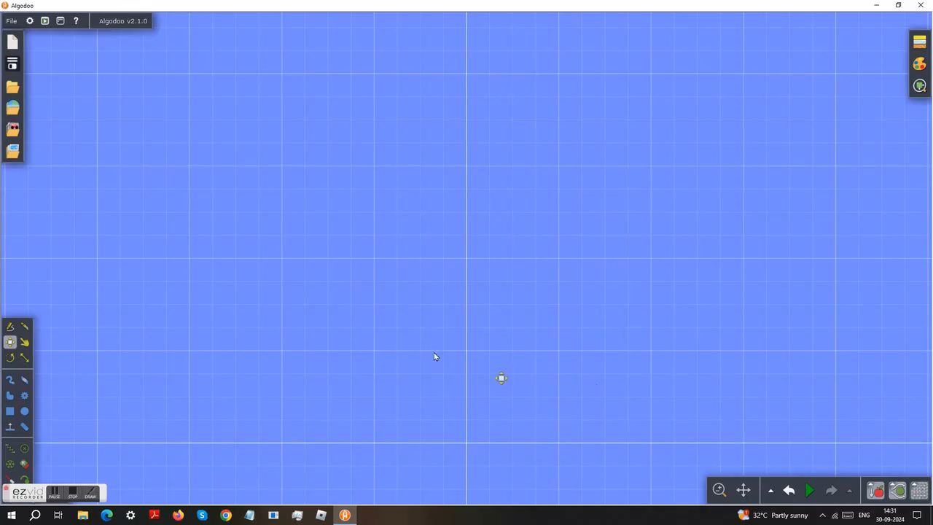
click(13, 415)
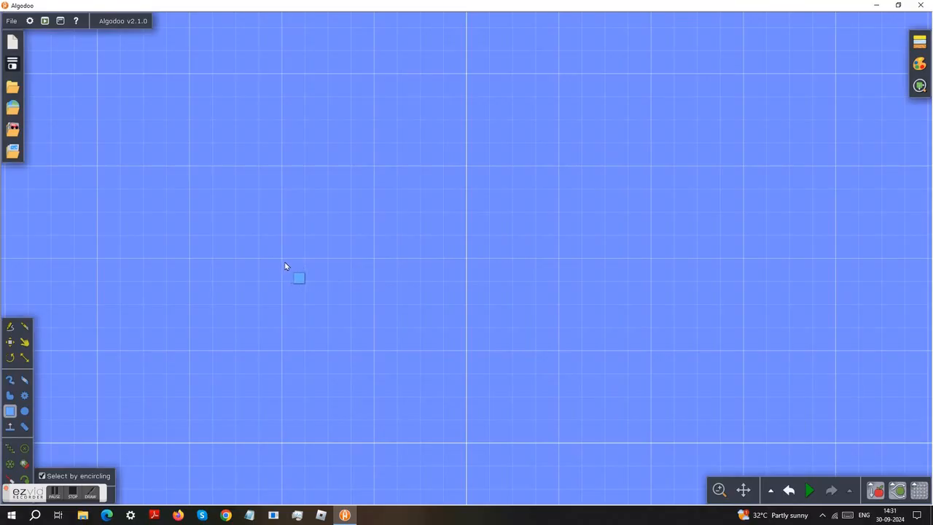
drag(285, 266, 444, 278)
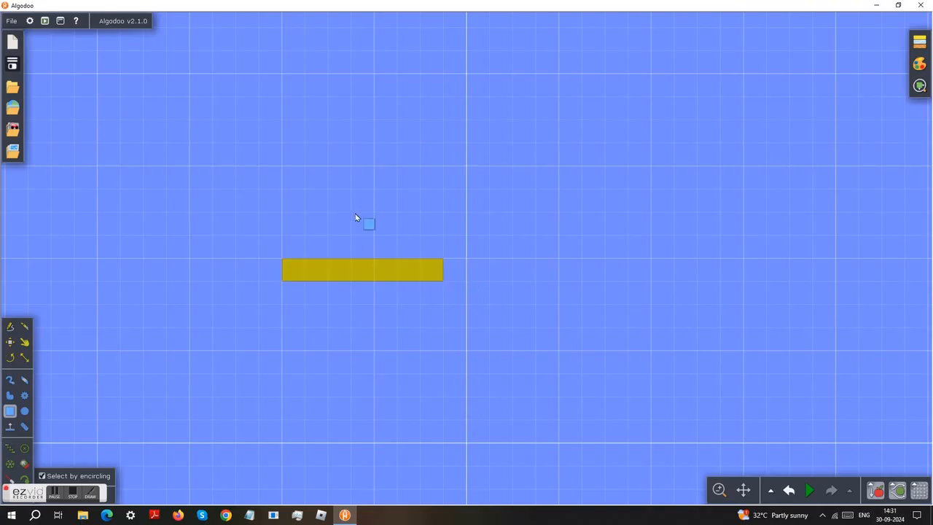
- Clone the horizontal bar and rotate the copy 90 degrees so it stands vertical
right_click(370, 264)
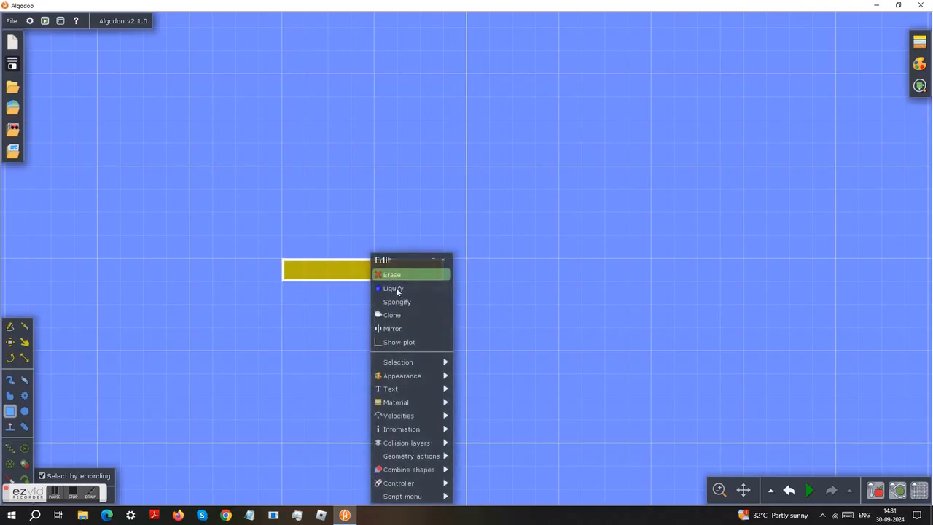
click(399, 315)
key(r)
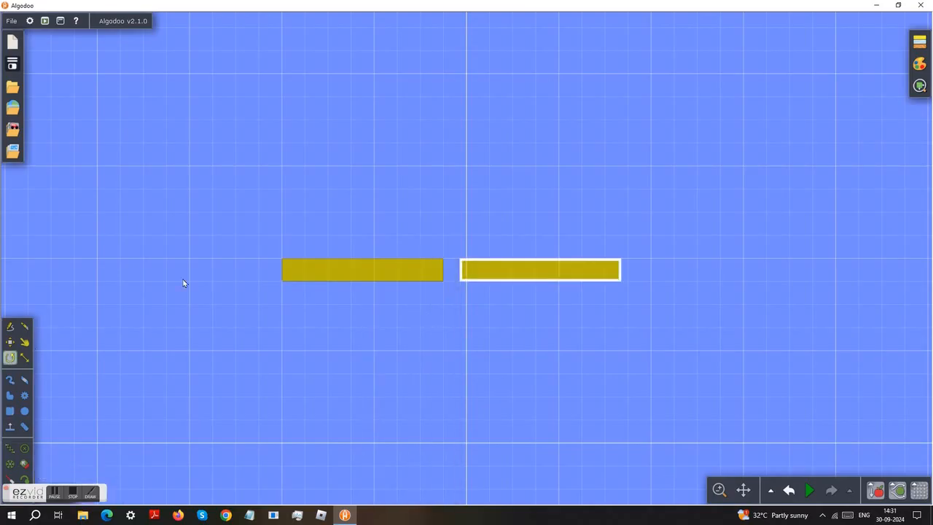
mouse_move(485, 276)
mouse_down()
mouse_move(521, 223)
mouse_move(543, 224)
mouse_move(548, 245)
mouse_up()
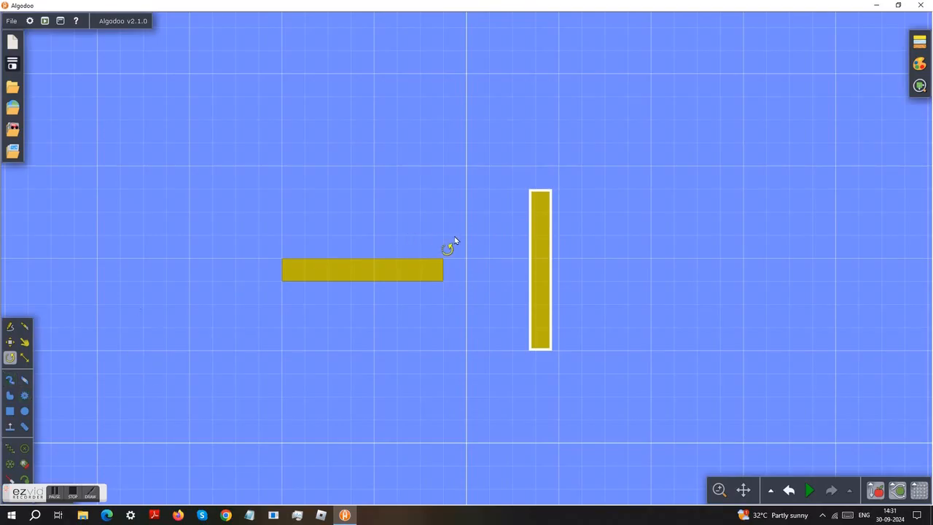
- Move the vertical bar onto the middle of the horizontal bar to form a symmetrical plus shape
click(13, 346)
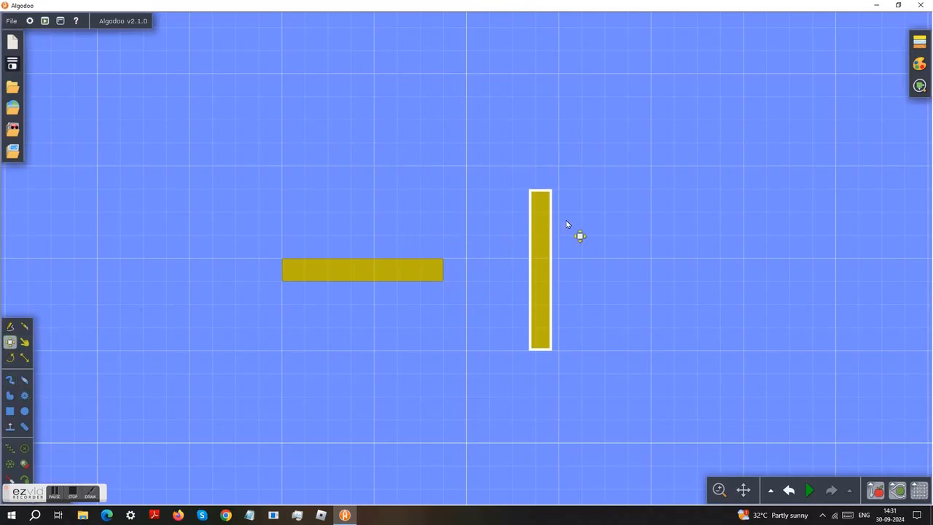
drag(550, 233, 370, 240)
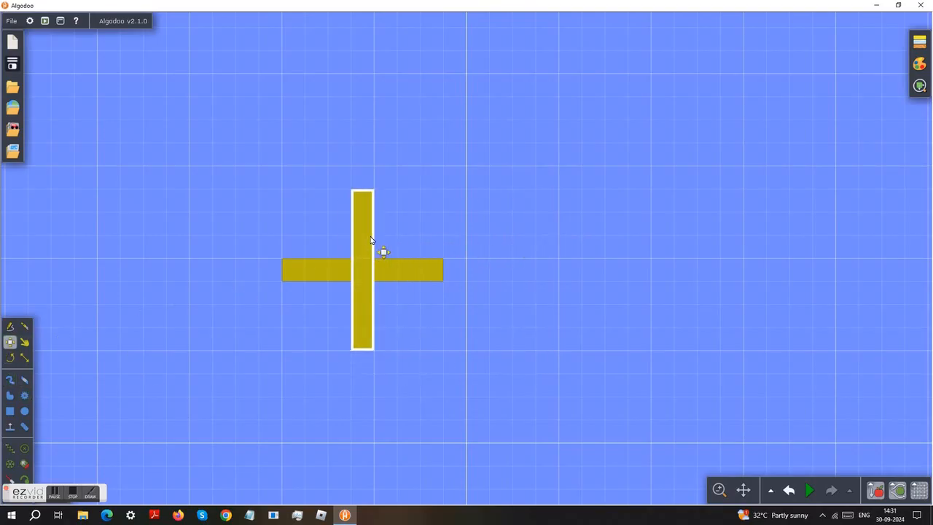
click(494, 238)
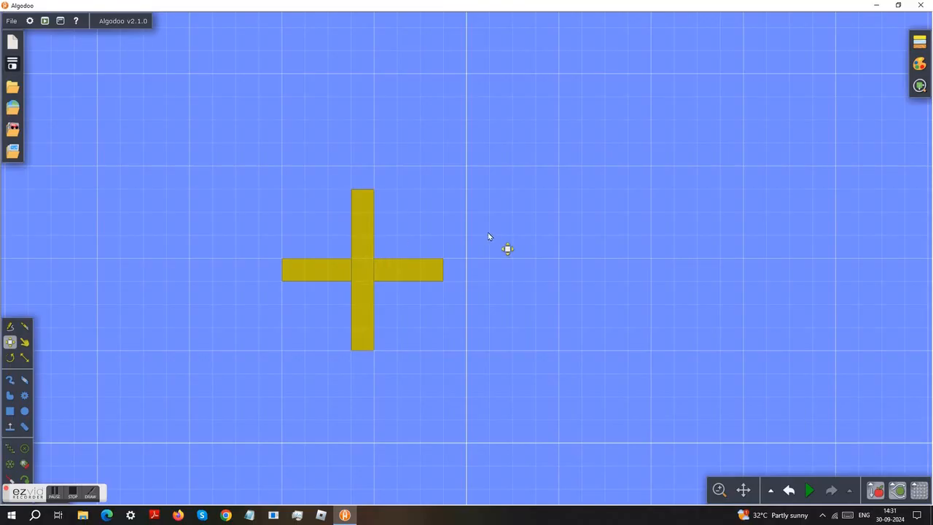
- Combine the vertical bar with the underlying horizontal bar using Add, and erase the leftover vertical bar
scroll(444, 252, up, 3)
scroll(343, 248, down, 2)
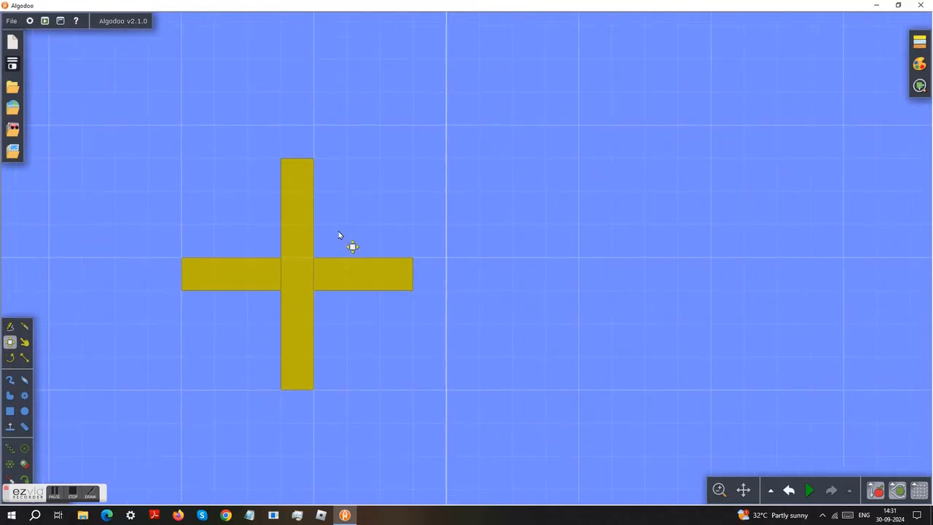
right_click(307, 249)
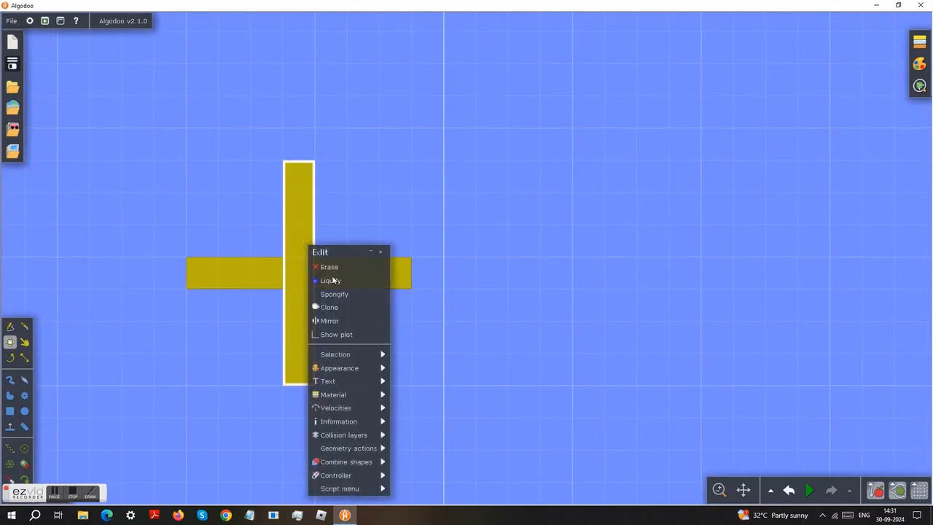
mouse_move(347, 453)
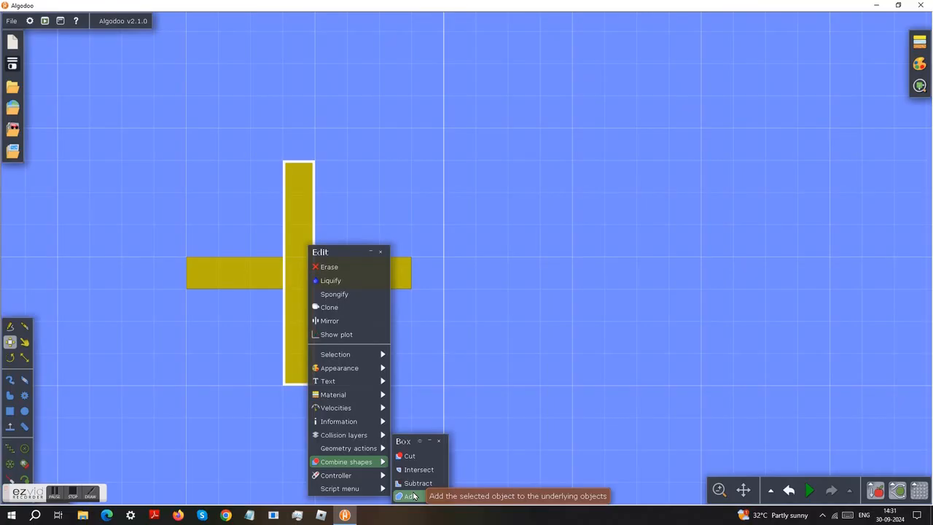
click(411, 496)
right_click(301, 242)
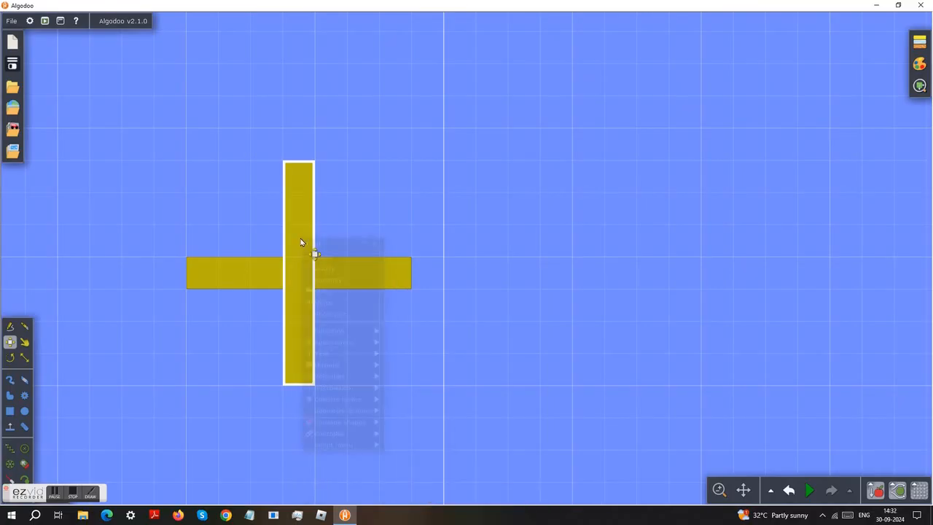
click(317, 262)
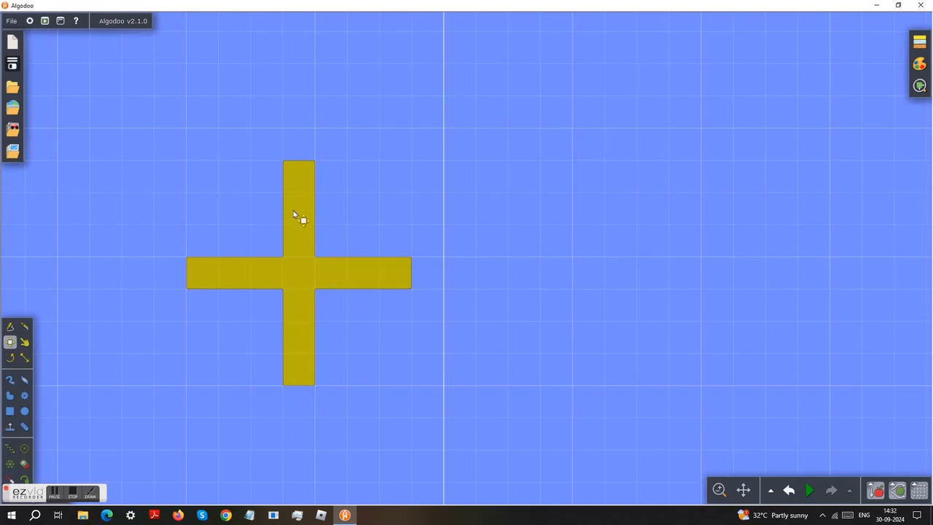
- Colour the merged cross black by setting its colour value (V) to 0%
scroll(305, 269, up, 2)
right_click(299, 269)
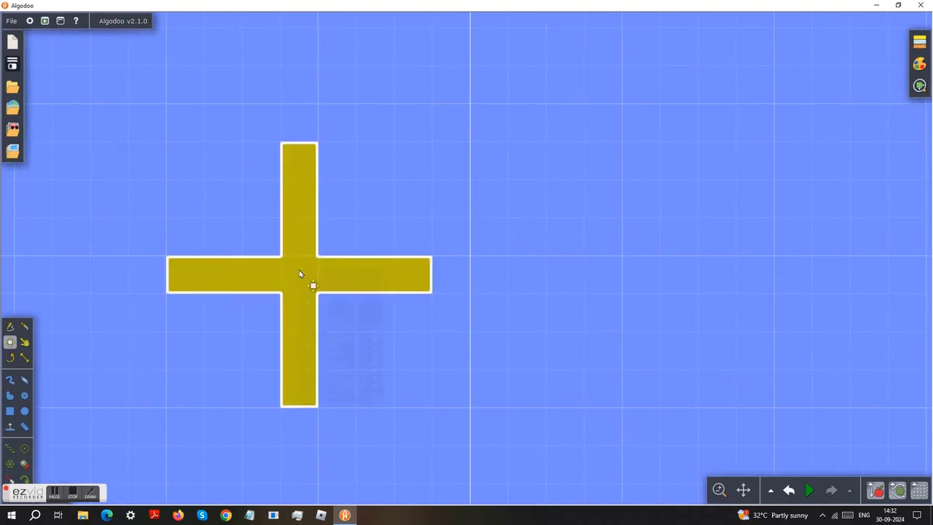
mouse_move(347, 390)
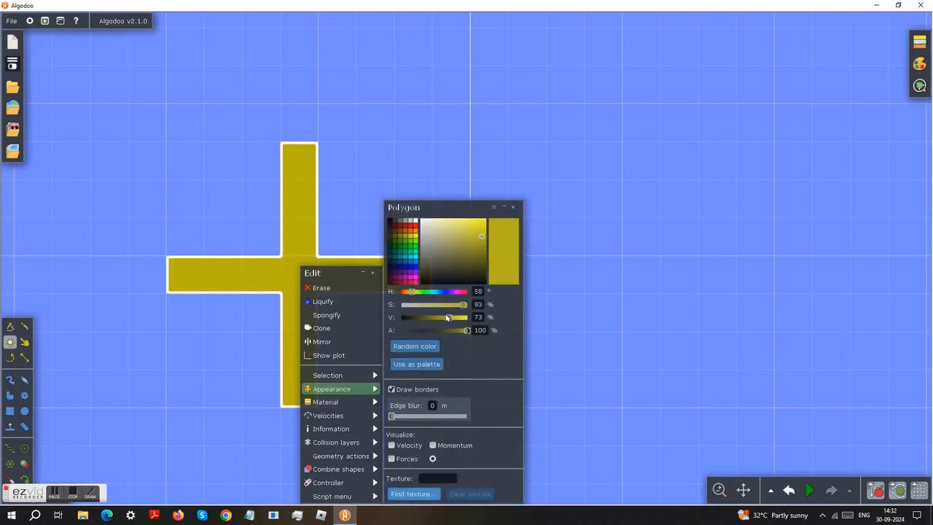
drag(443, 319, 401, 321)
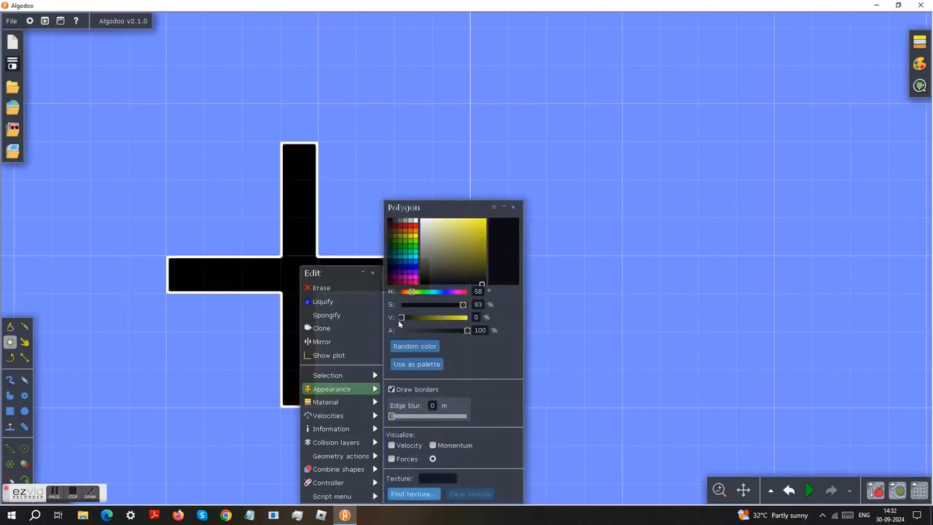
click(511, 209)
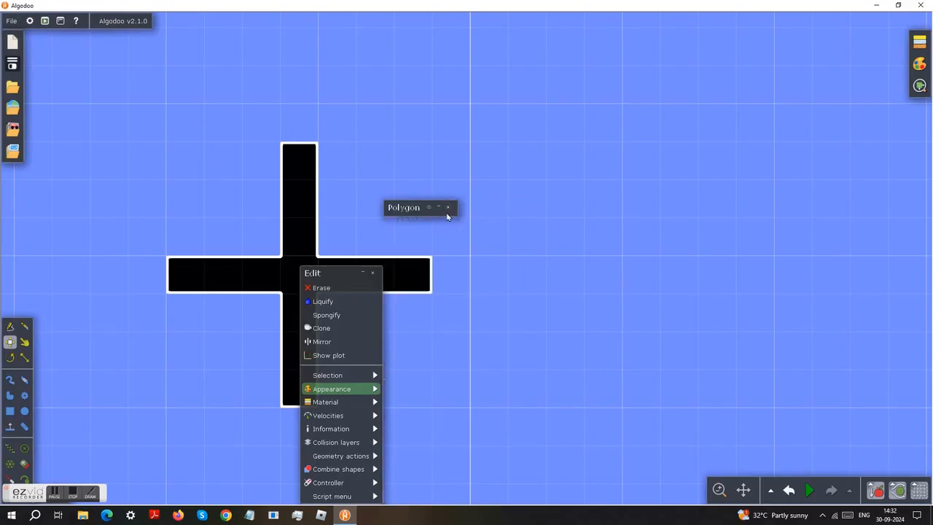
click(373, 274)
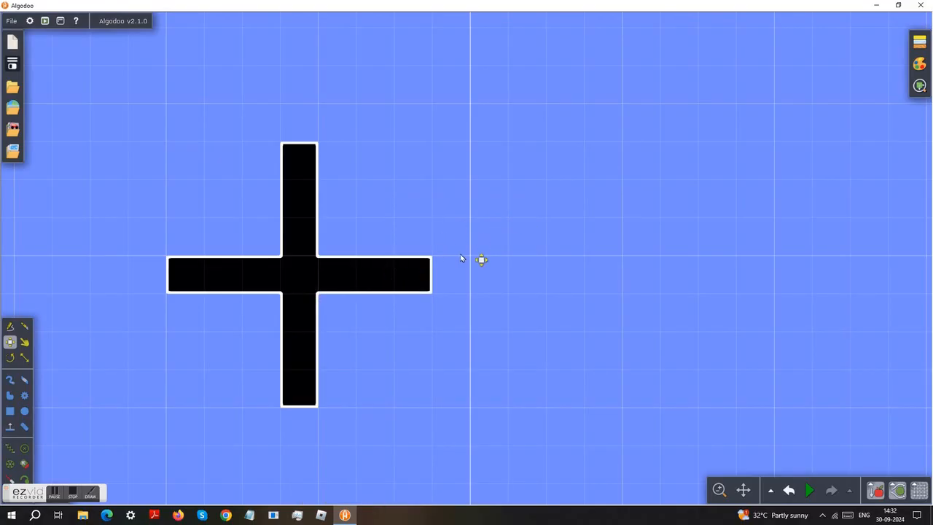
- Add a center axle to the black cross
scroll(455, 274, down, 1)
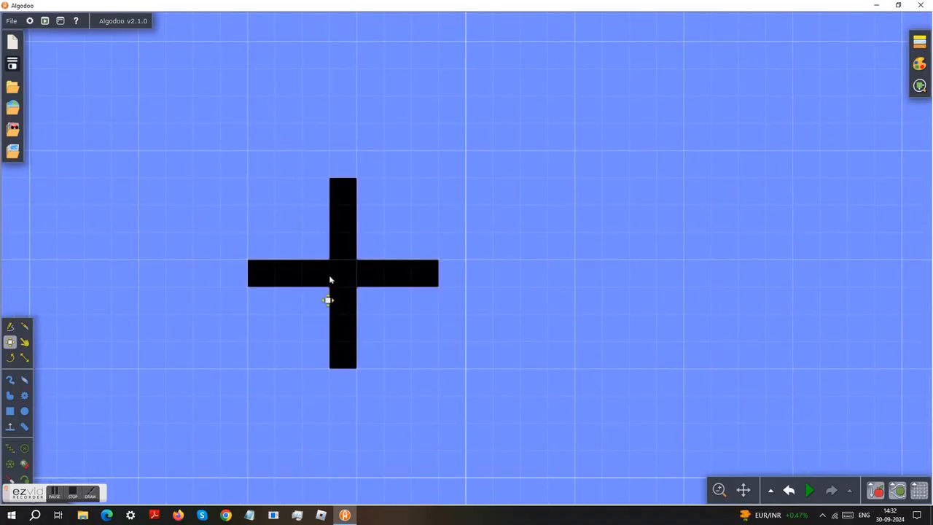
right_click(350, 260)
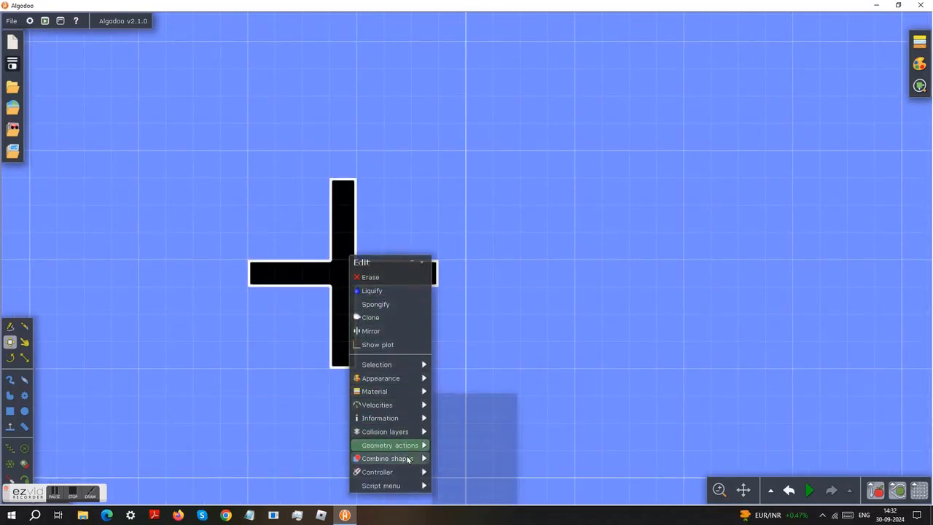
mouse_move(409, 450)
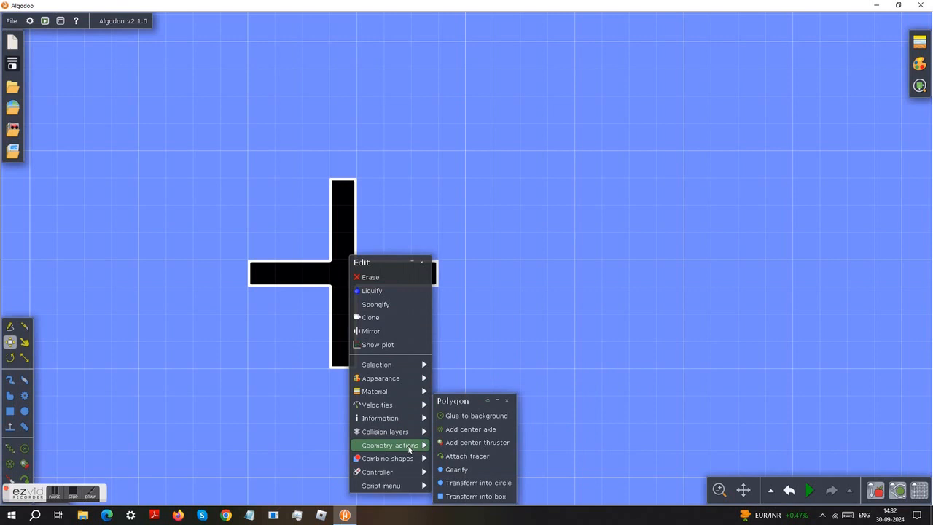
click(459, 432)
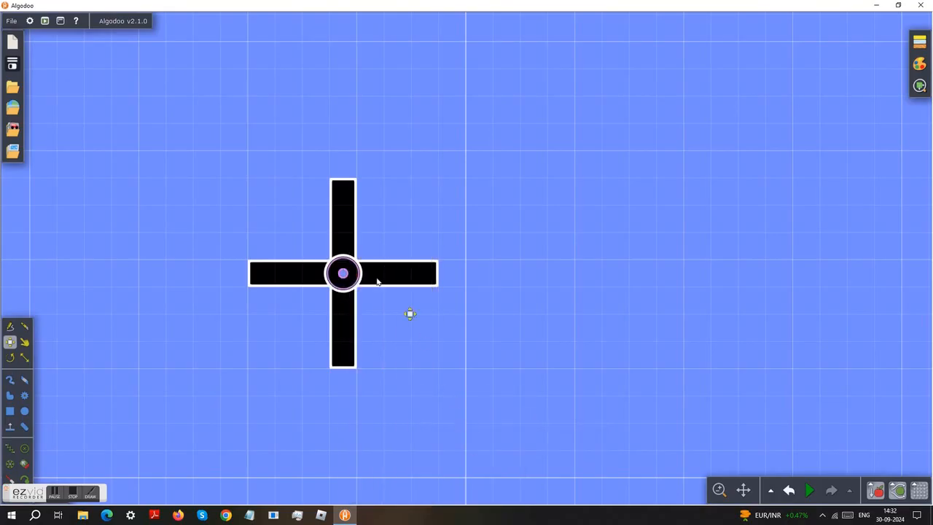
- Enable the axle's motor with a torque of 50000 Nm and a speed of 23 rpm
right_click(350, 271)
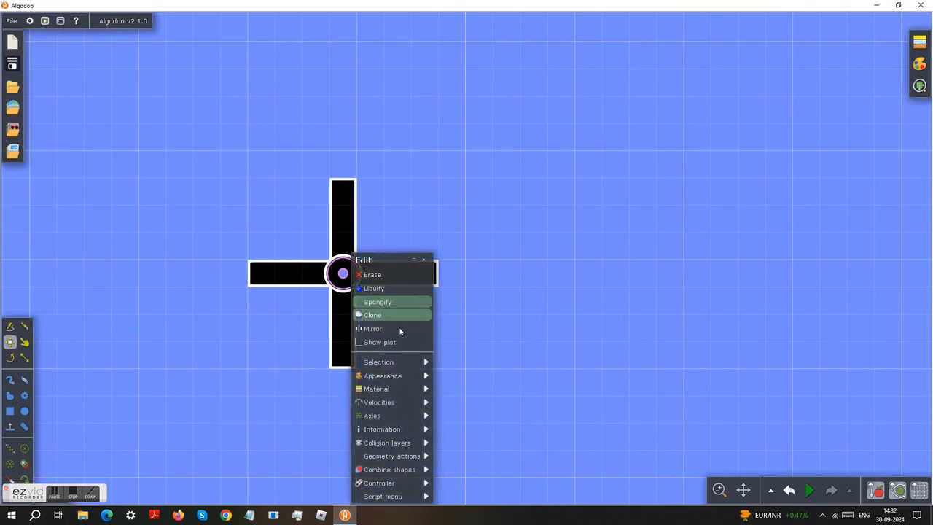
mouse_move(388, 420)
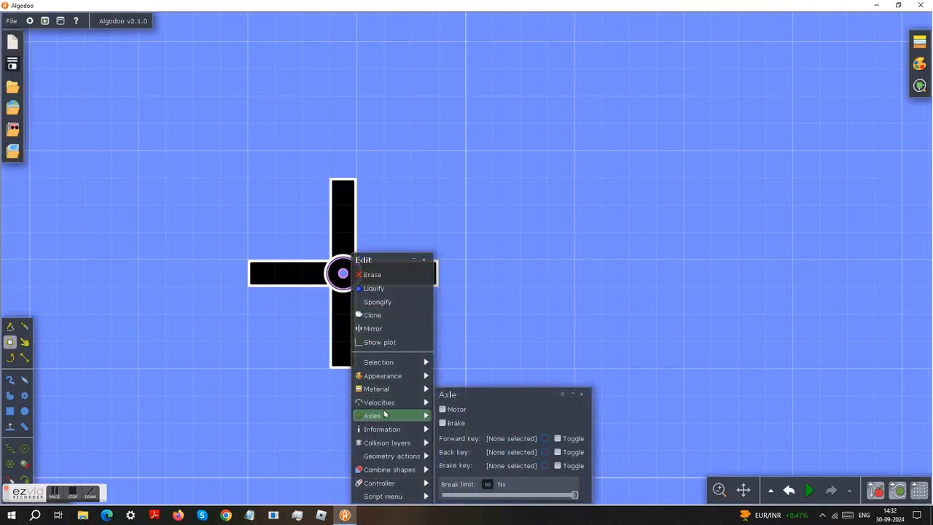
click(450, 409)
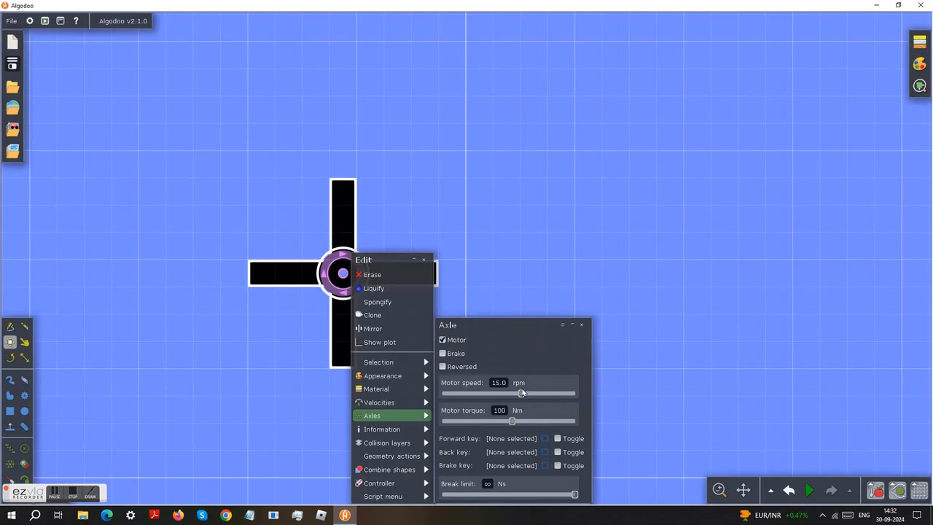
drag(520, 395, 525, 394)
drag(513, 395, 517, 394)
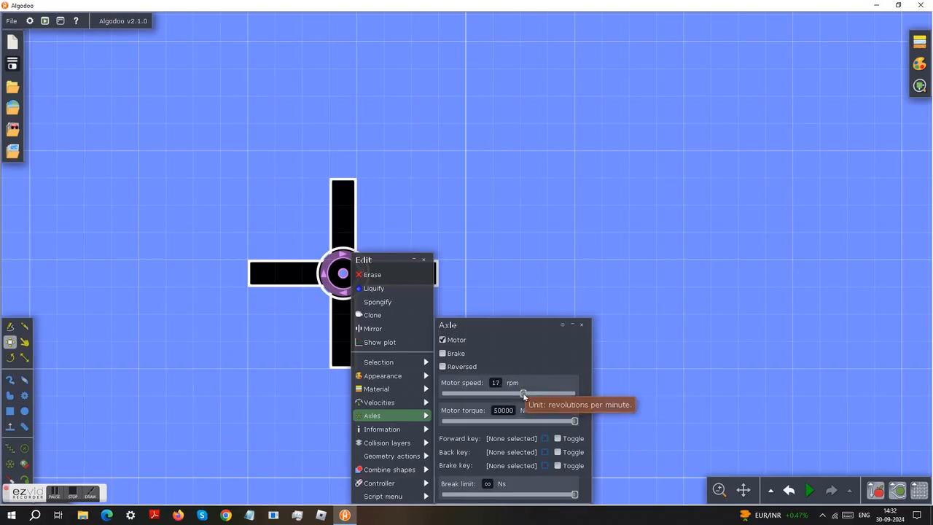
- Run the simulation and set the axle's motor speed to 30 rpm
click(810, 490)
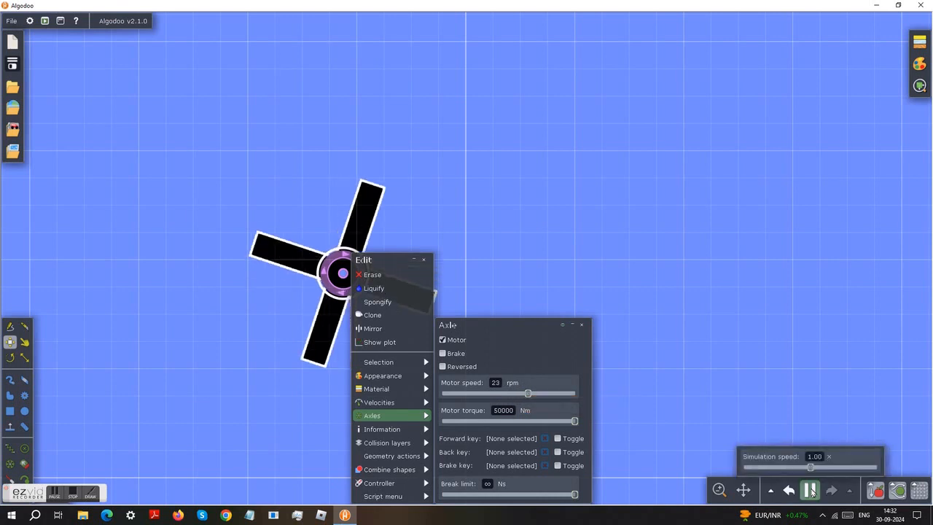
drag(528, 393, 533, 415)
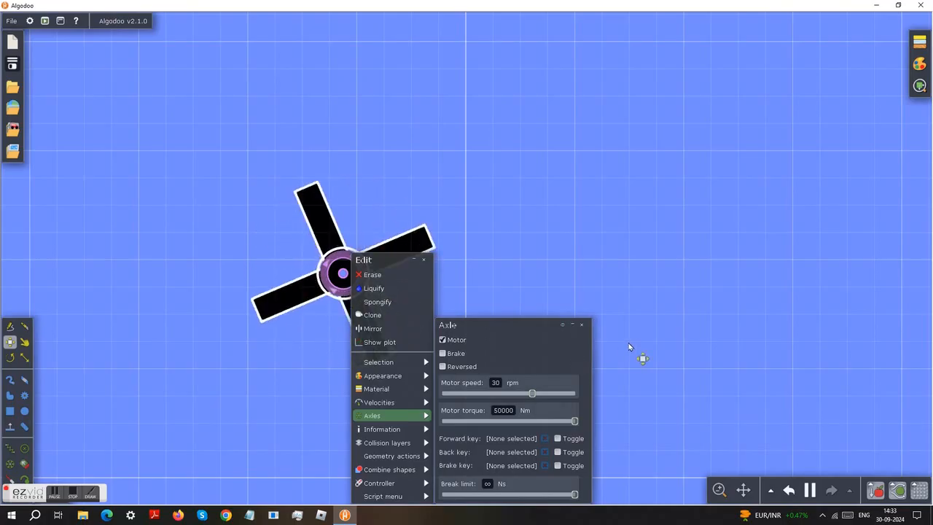
click(630, 347)
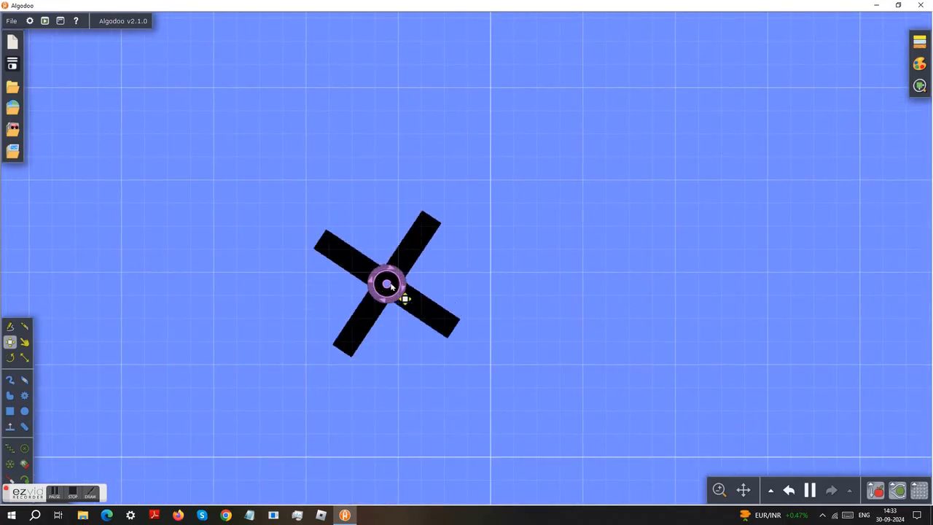
- Make the cross's axle fully transparent by setting its alpha to 0%
right_click(390, 286)
mouse_move(424, 365)
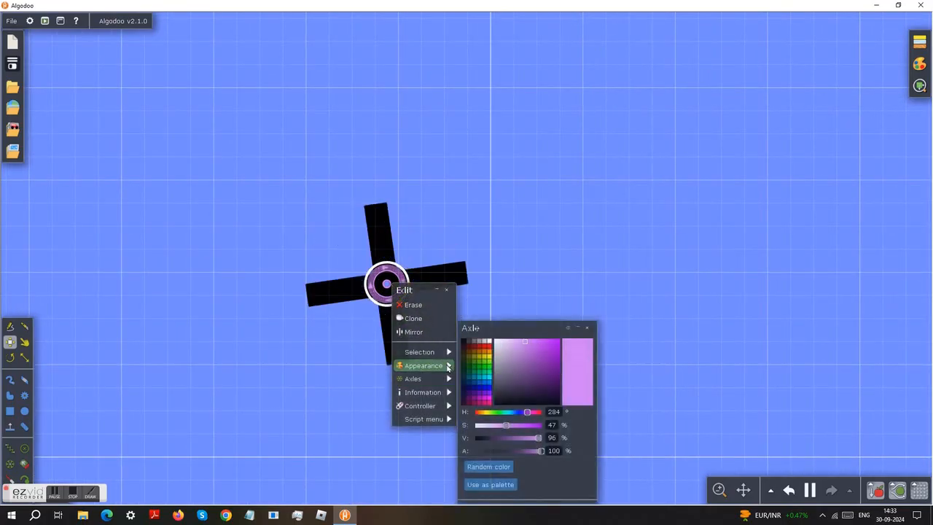
drag(519, 450, 451, 460)
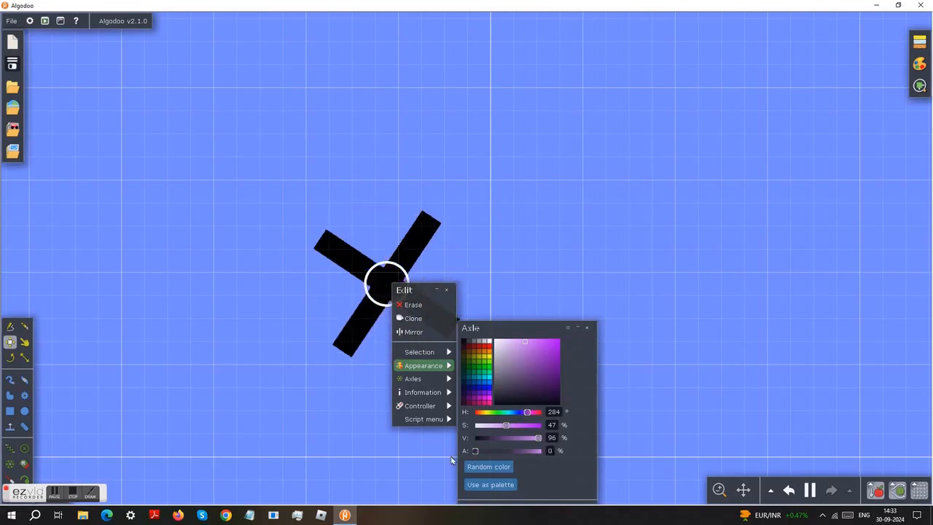
- Draw several circles above the spinning black cross to test how it hits them while the simulation runs
click(553, 251)
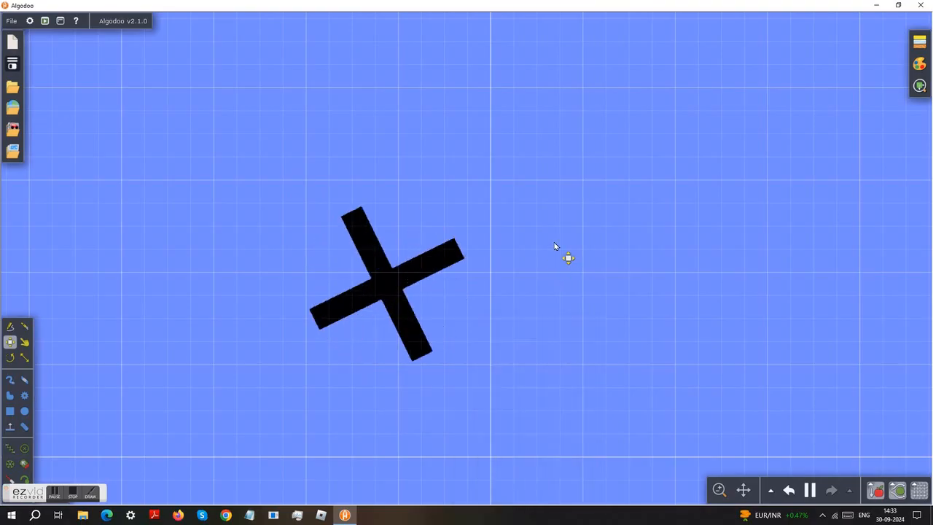
scroll(557, 251, down, 3)
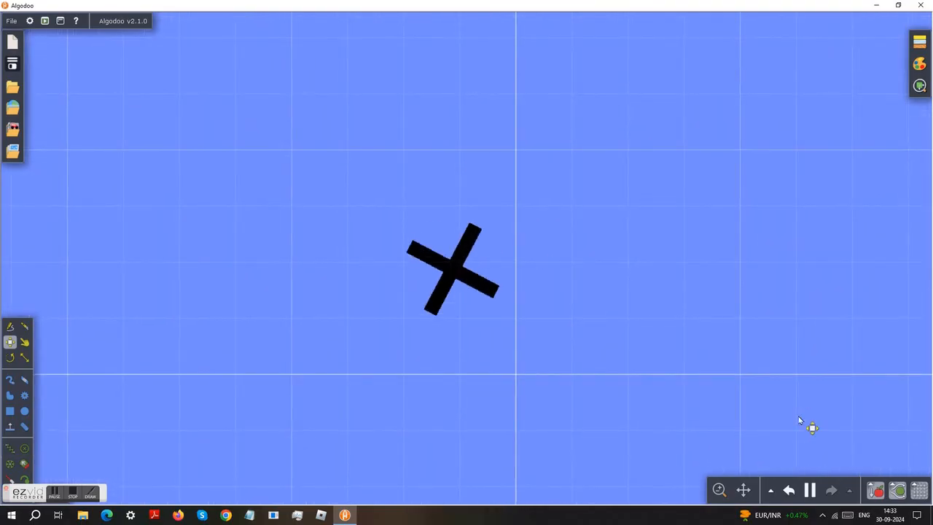
right_click(810, 491)
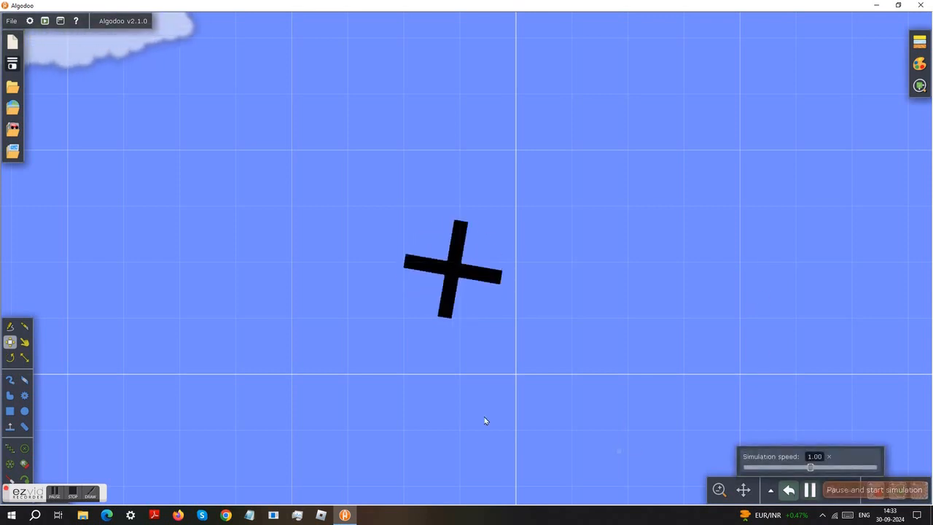
click(24, 411)
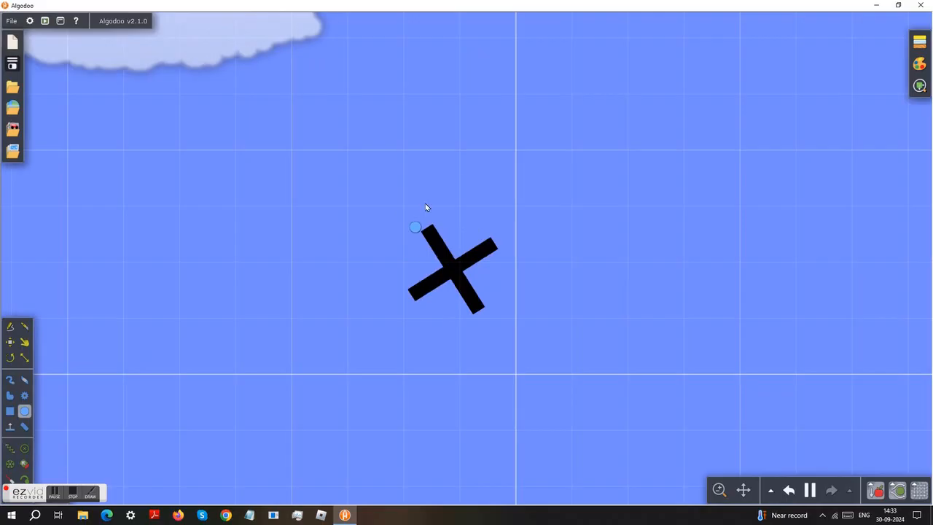
drag(403, 149, 441, 136)
right_click(419, 127)
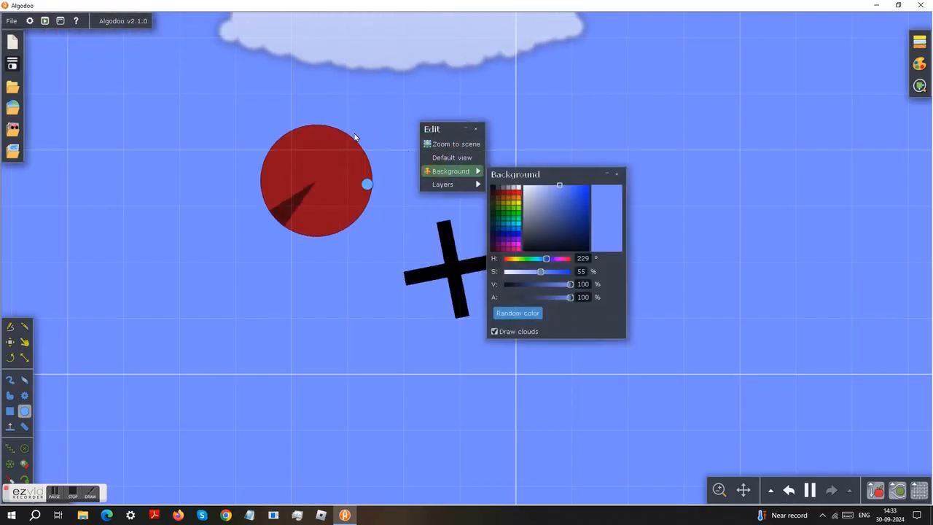
scroll(459, 182, up, 5)
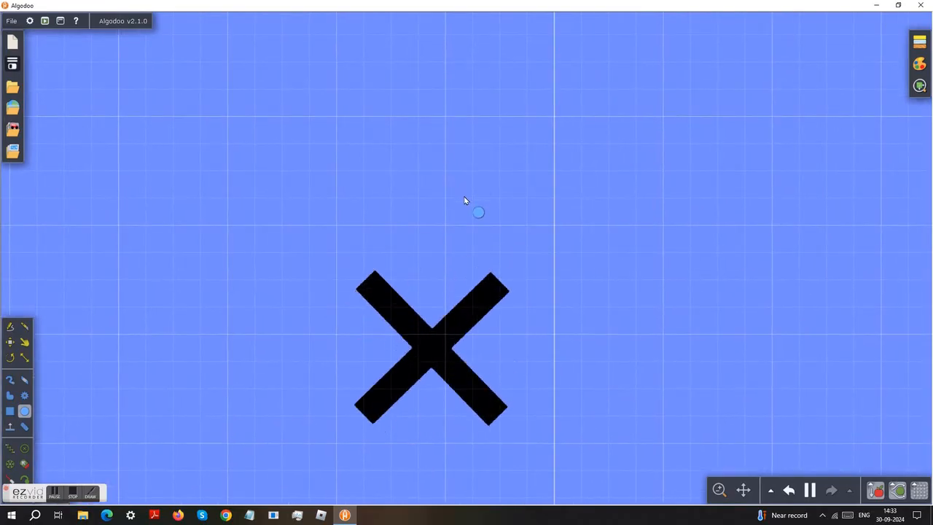
drag(439, 167, 458, 183)
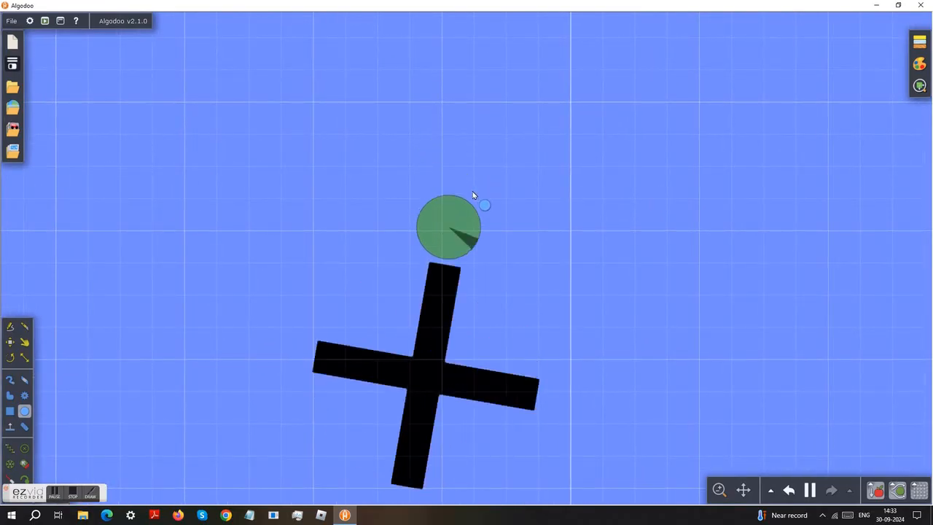
drag(385, 152, 387, 153)
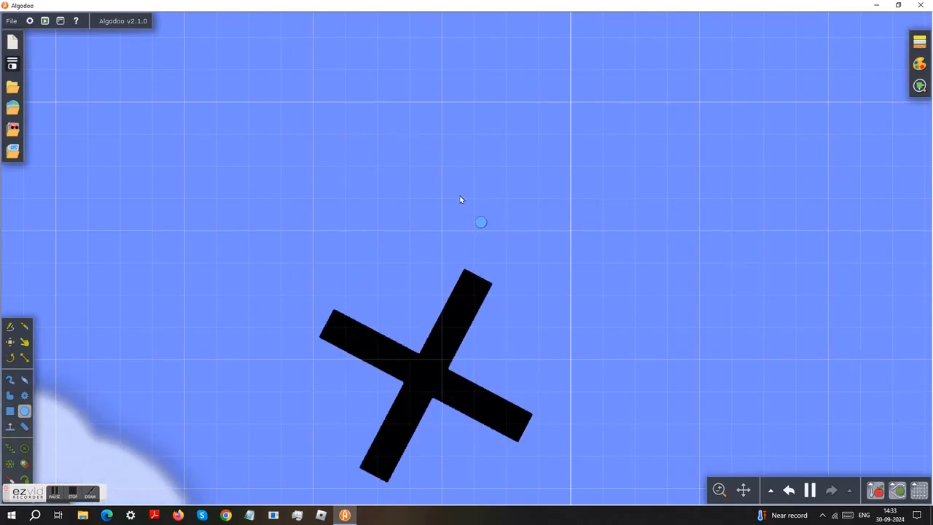
scroll(496, 208, down, 2)
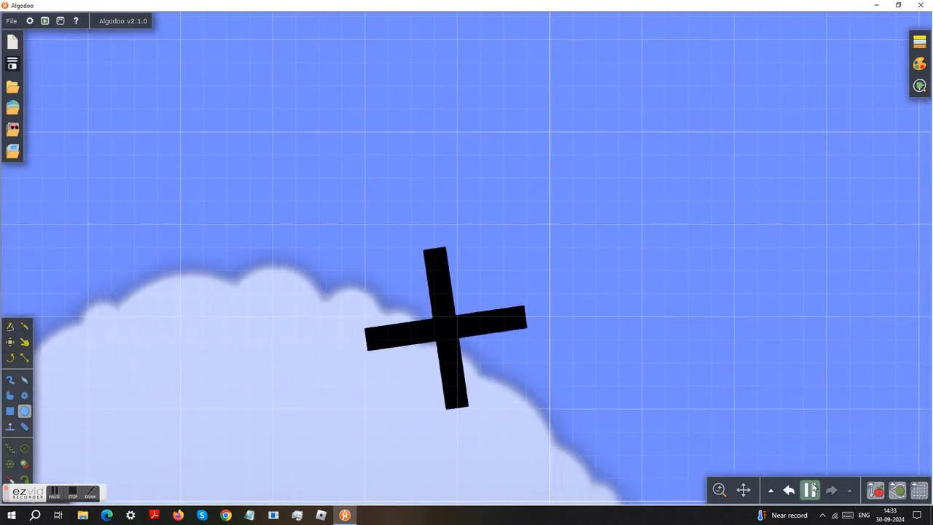
- Pause the simulation and clone the whole cross together with its axle, placing the copy beside the original
click(810, 490)
scroll(566, 350, down, 2)
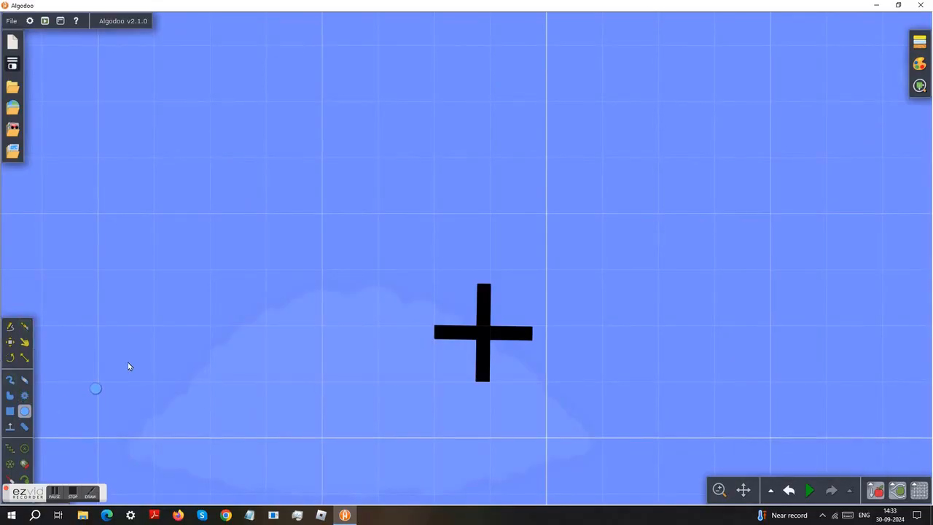
click(11, 341)
drag(426, 278, 567, 406)
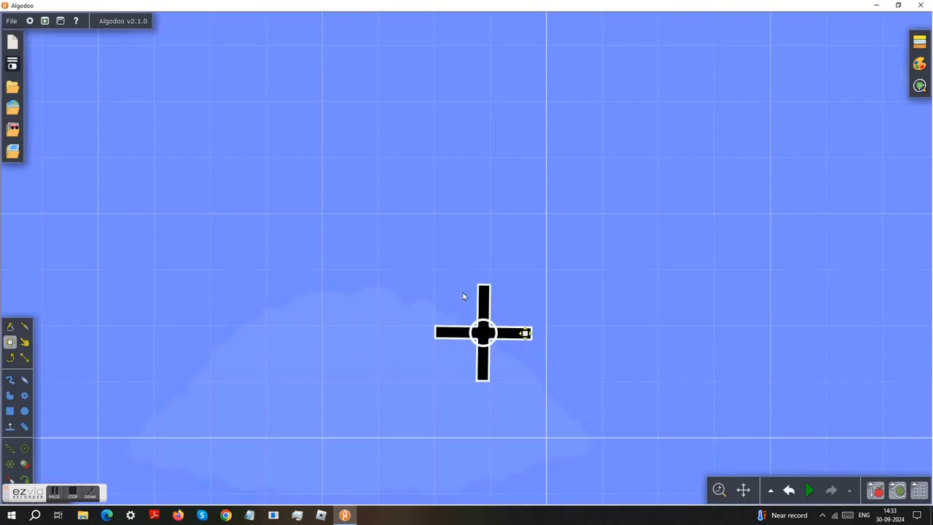
right_click(484, 332)
click(510, 314)
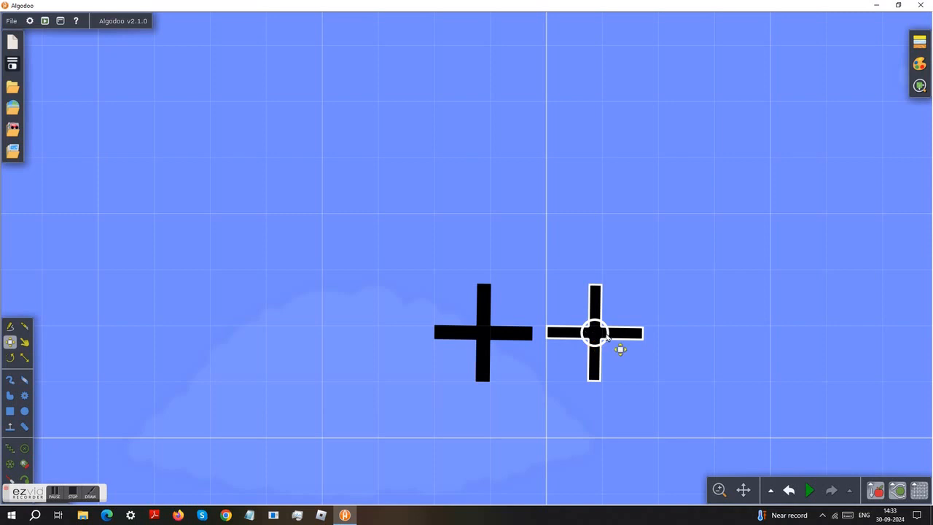
- Rotate the original cross clockwise so that its arms sit diagonally
mouse_move(624, 336)
mouse_down()
mouse_move(593, 334)
mouse_move(635, 334)
mouse_move(601, 321)
mouse_move(624, 338)
mouse_up()
drag(509, 338, 521, 354)
click(594, 333)
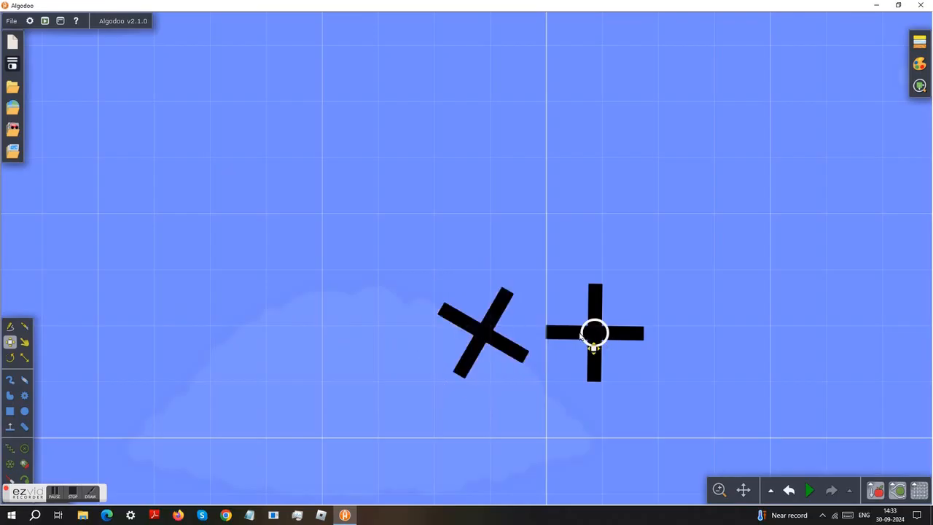
- Turn off the grid and move the cloned cross with its axle closer, fitting its arm between the original's two nearest arms
drag(546, 271, 659, 436)
drag(573, 338, 562, 340)
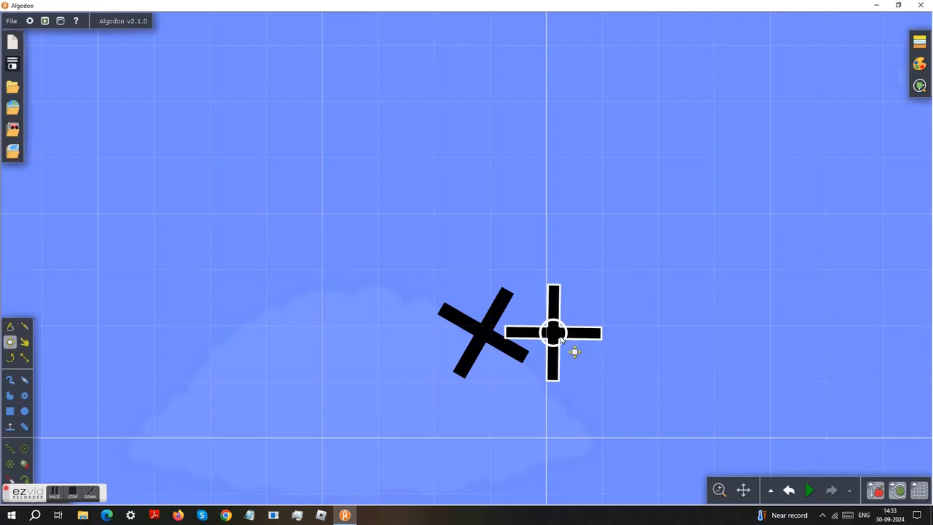
key(ctrl+z)
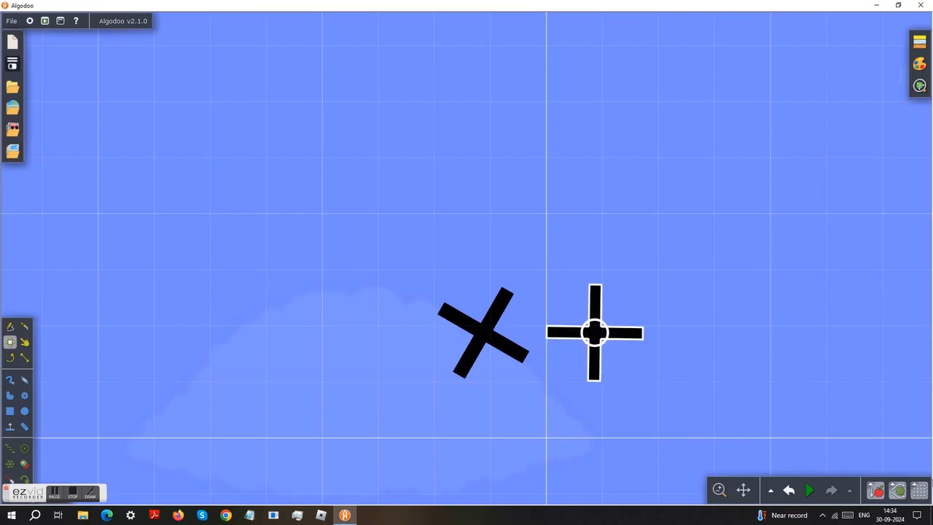
click(919, 494)
drag(603, 333, 567, 327)
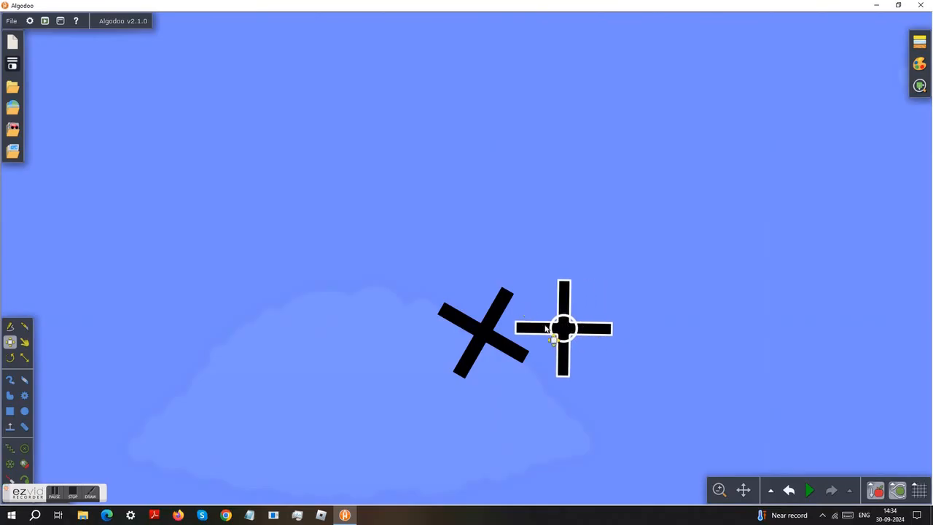
- Clone the second cross with its axle and place the copy on its far side so that all three crosses form a row
click(514, 283)
drag(621, 380, 623, 381)
right_click(564, 329)
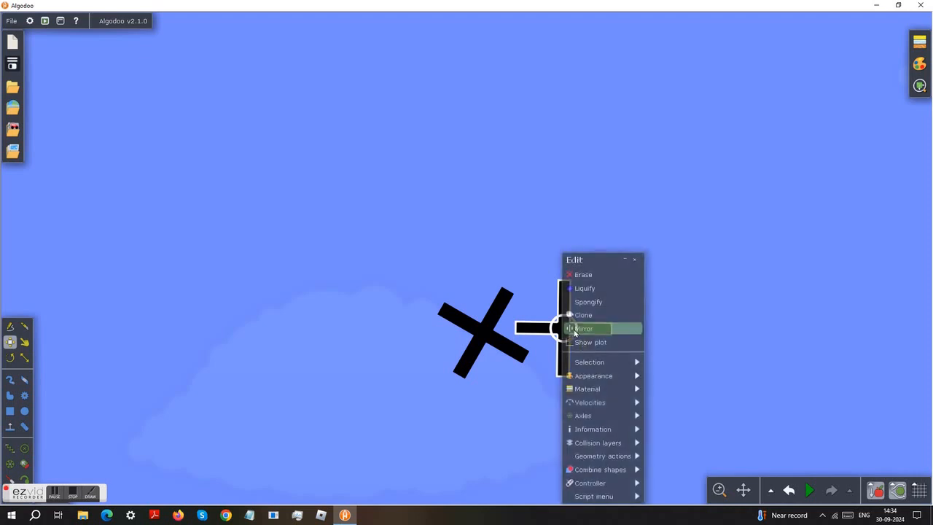
click(590, 315)
mouse_move(673, 336)
mouse_down()
mouse_move(641, 322)
mouse_move(670, 331)
mouse_move(643, 321)
mouse_move(648, 299)
mouse_move(664, 324)
mouse_move(645, 334)
mouse_move(643, 324)
mouse_up()
- Run the simulation to check how the three adjacent crosses turn against each other, and pause it
click(813, 491)
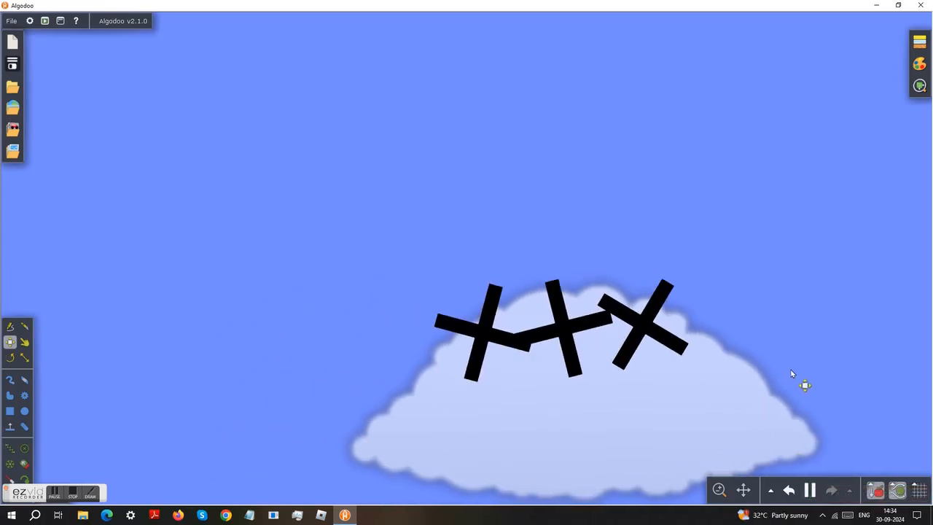
click(810, 491)
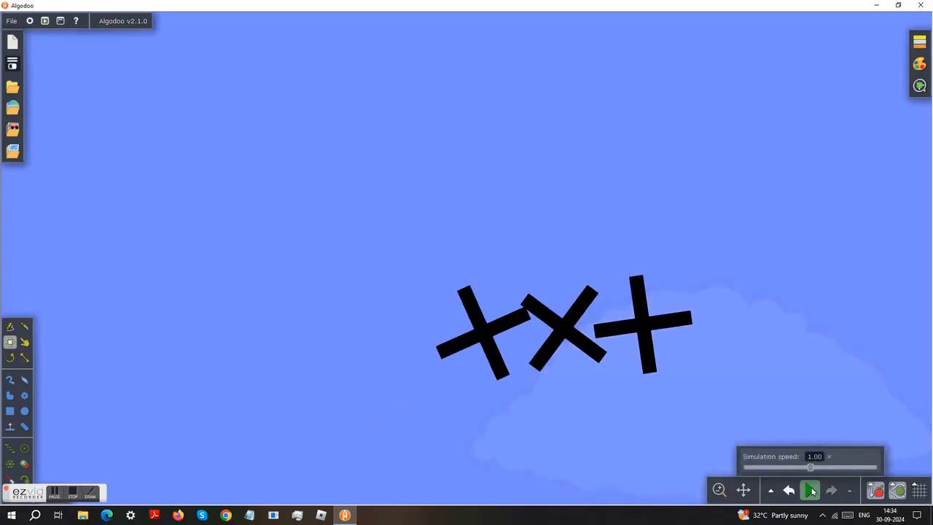
click(811, 491)
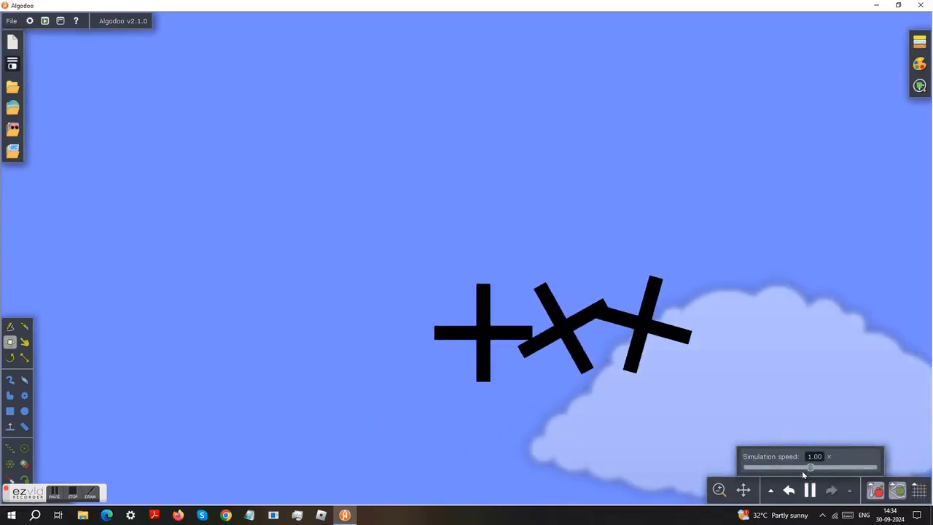
scroll(762, 440, up, 3)
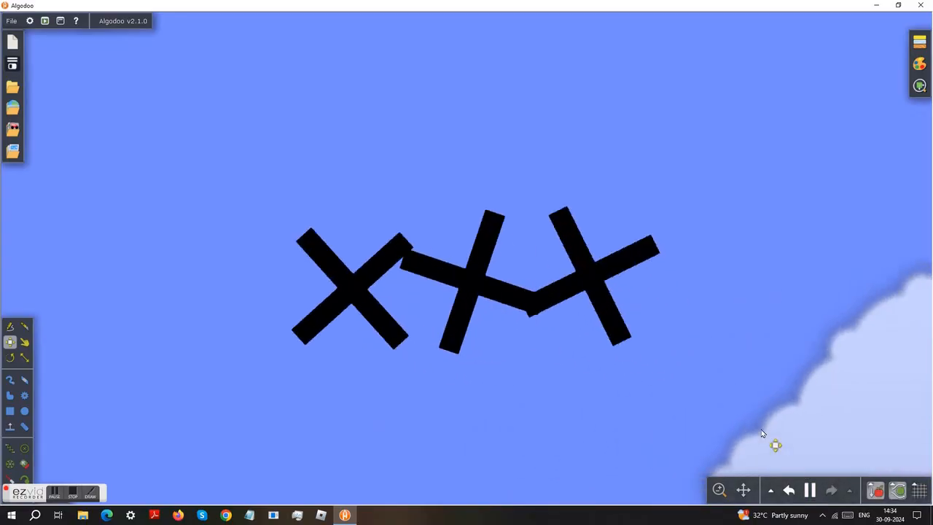
key(space)
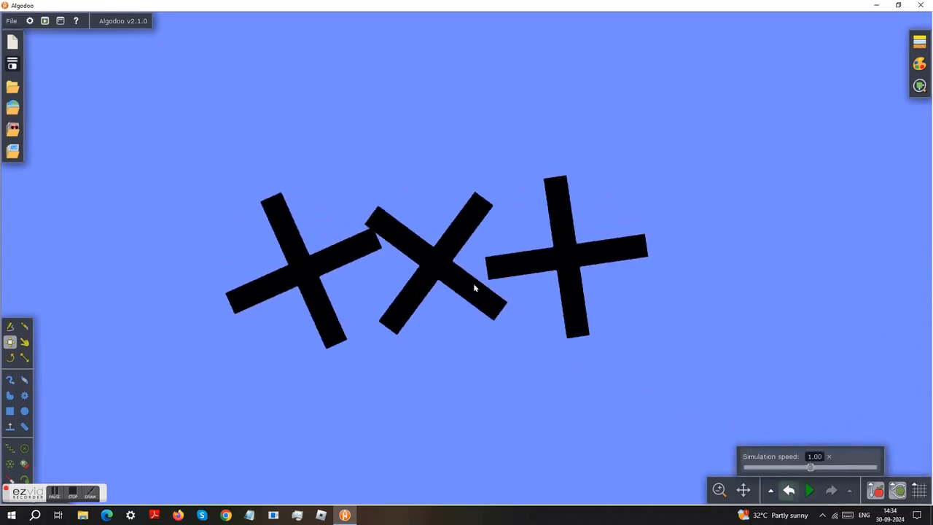
- Draw a small circle above the first cross, test it in the simulation, and restore the scene to its state before the run
click(24, 411)
drag(331, 129, 320, 121)
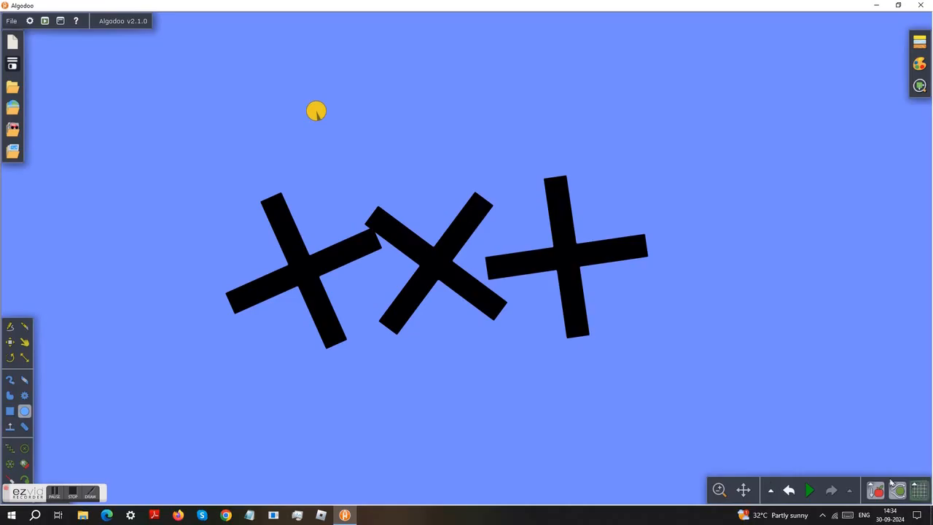
click(813, 491)
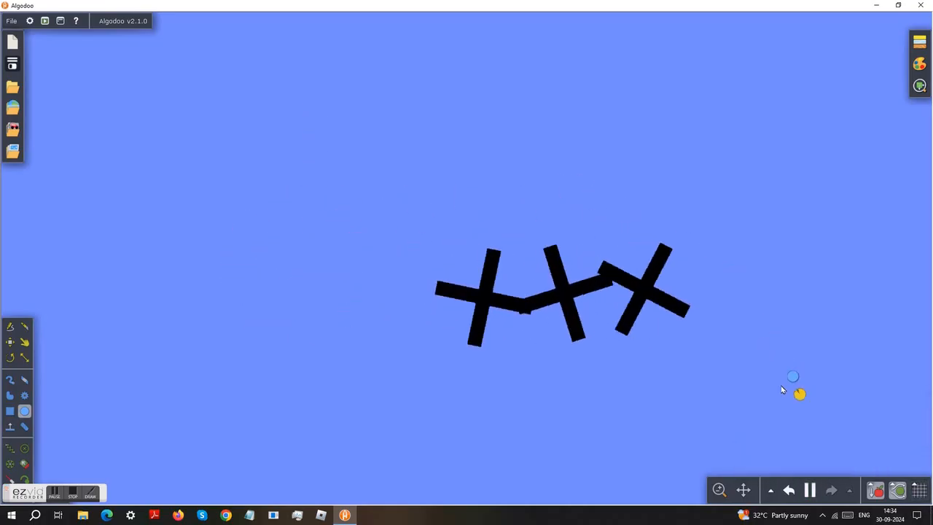
click(809, 489)
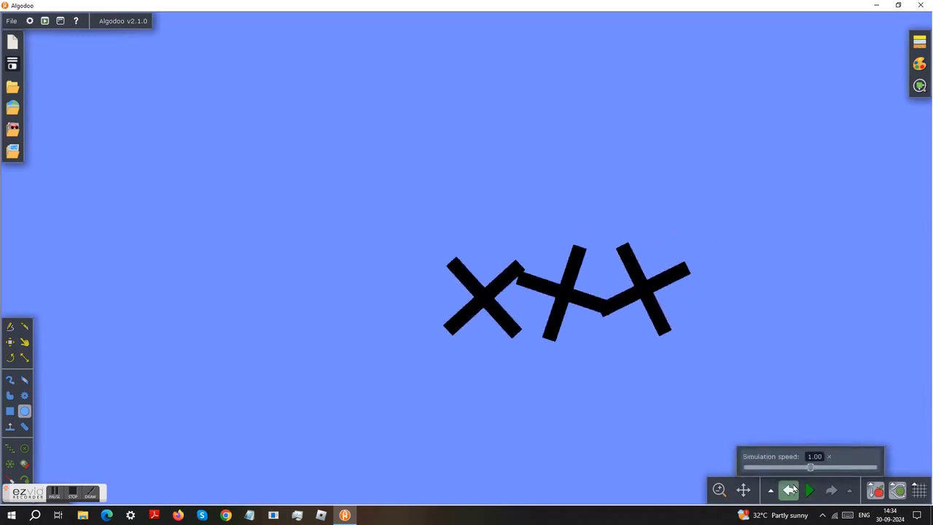
click(789, 490)
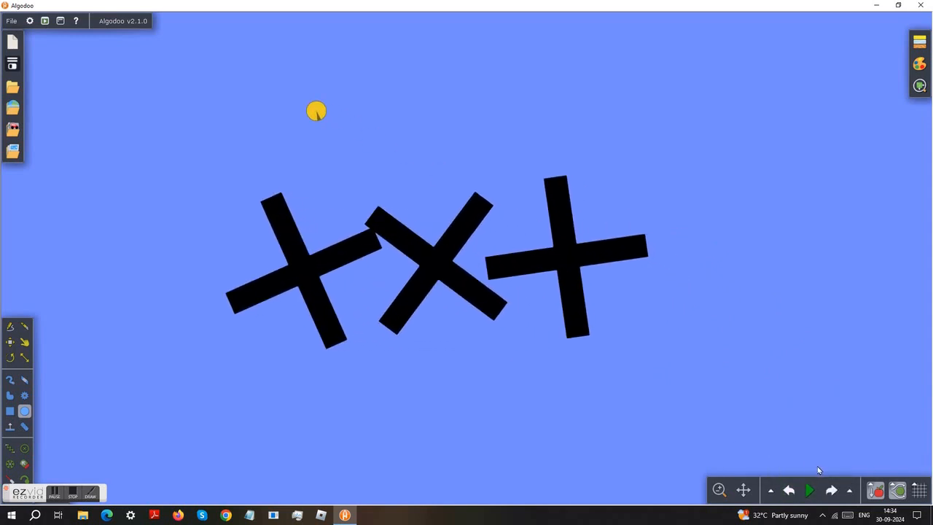